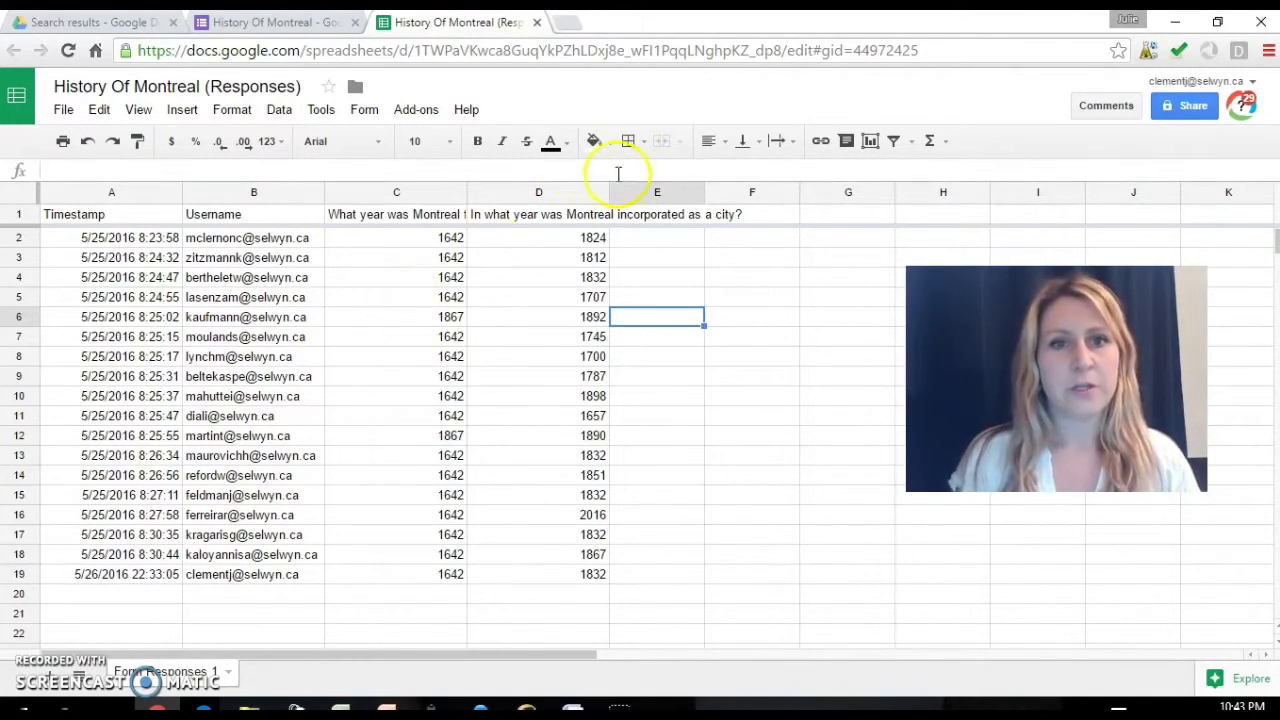
Search the add-on store for "flubaroo".
{"action": "left_click", "coordinate": [418, 110]}
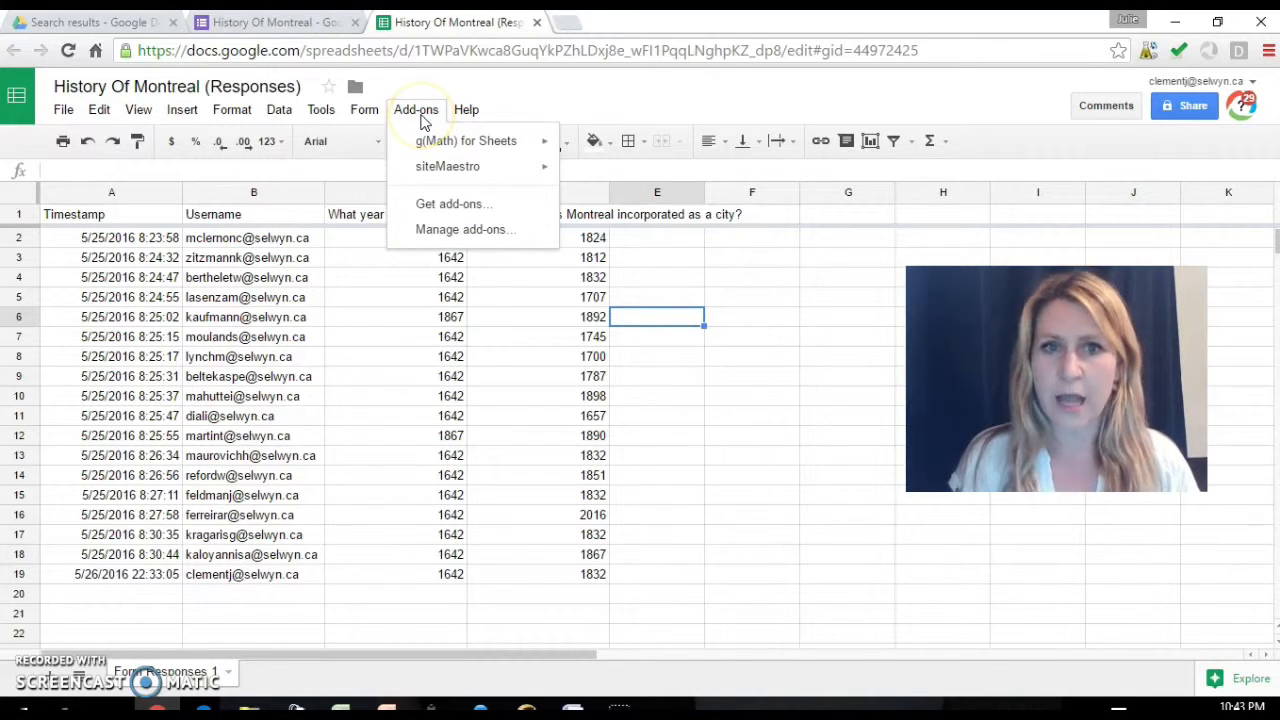
{"action": "left_click", "coordinate": [466, 204]}
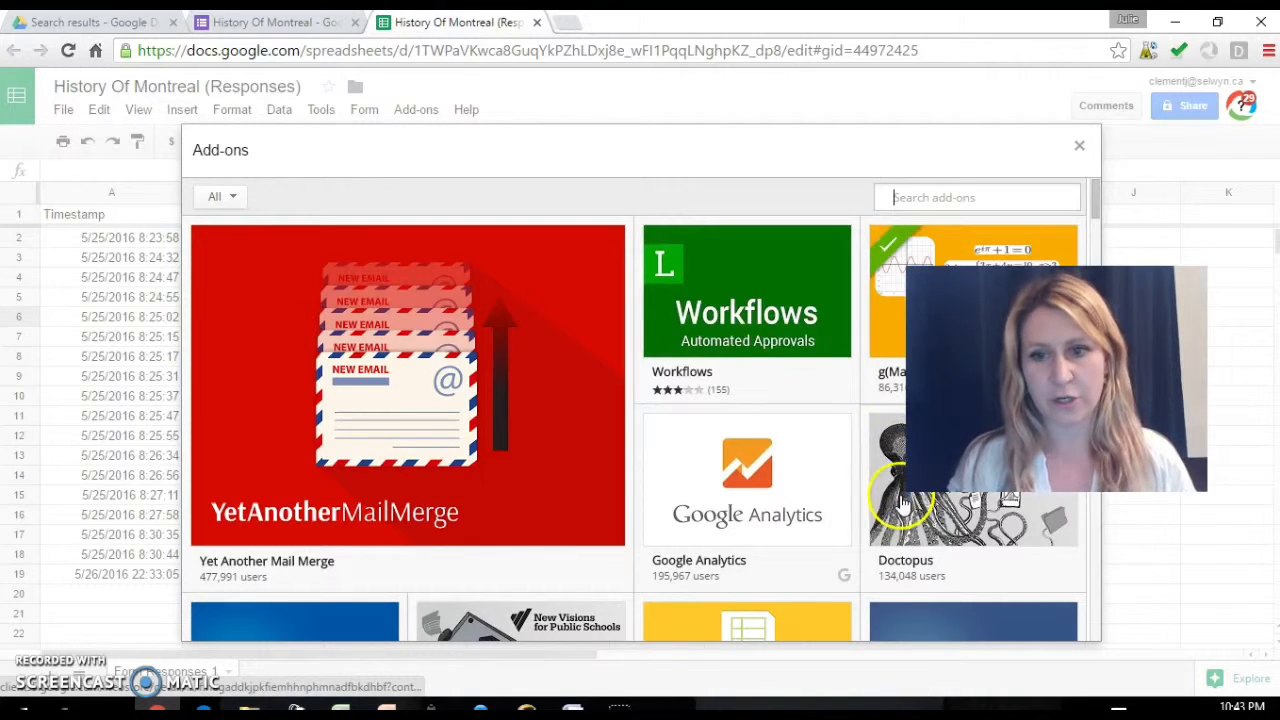
{"action": "mouse_move", "coordinate": [770, 515]}
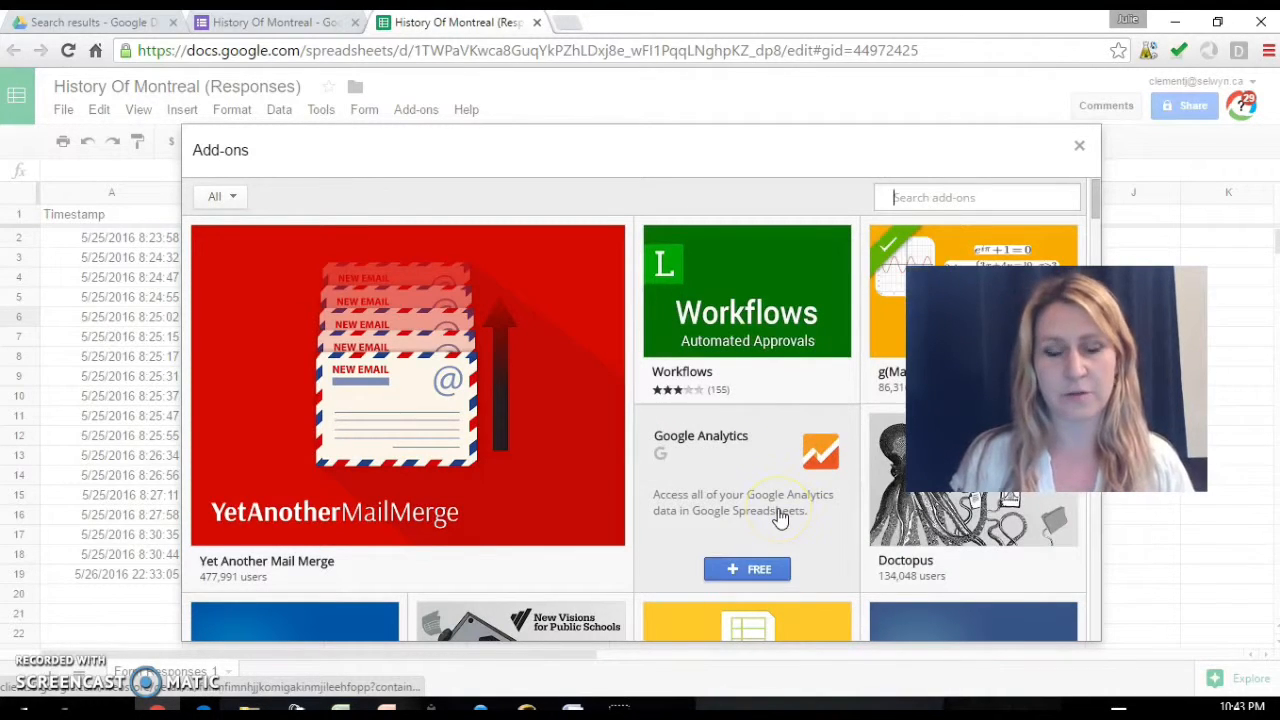
{"action": "left_click", "coordinate": [915, 182]}
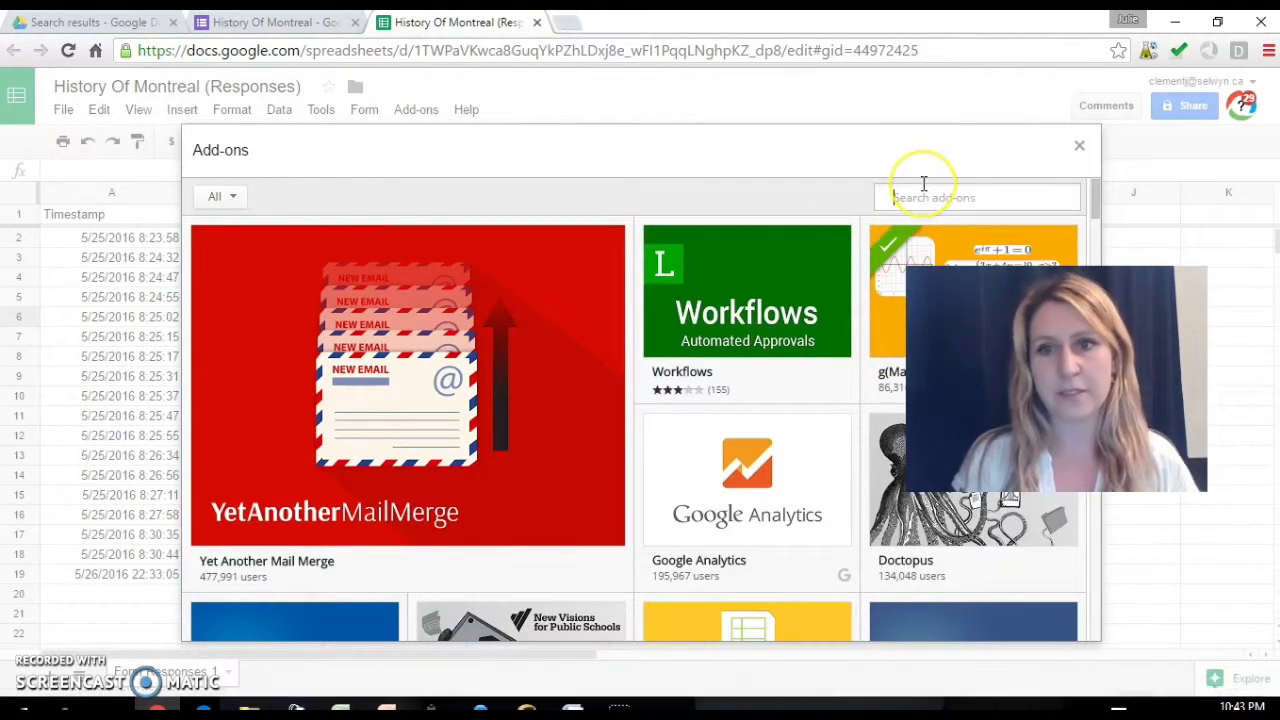
{"action": "type", "text": "flu"}
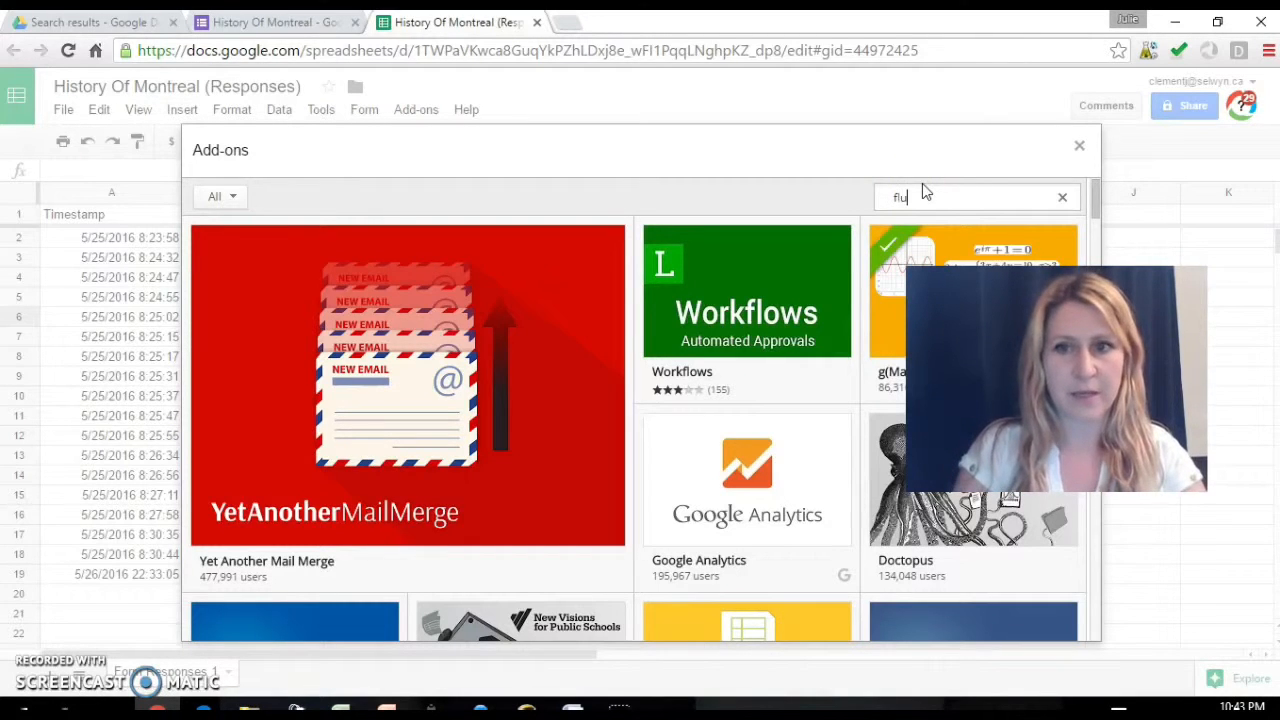
{"action": "type", "text": "baro"}
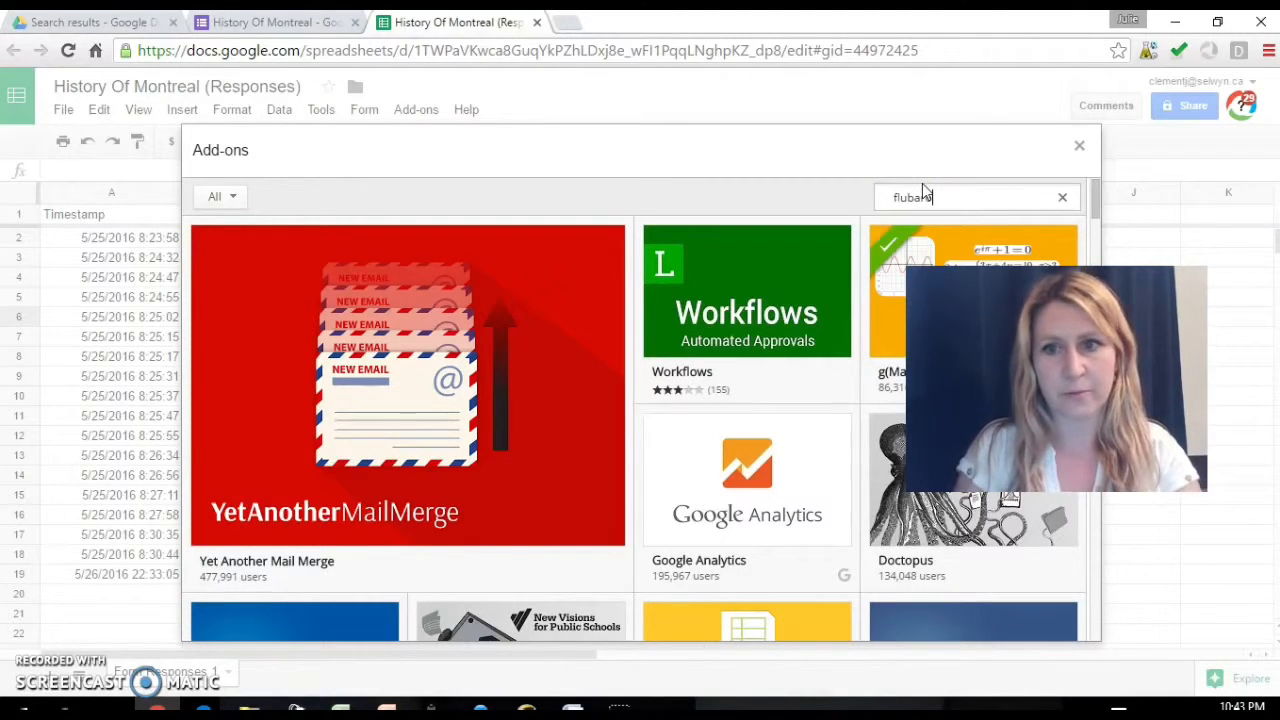
{"action": "type", "text": "o"}
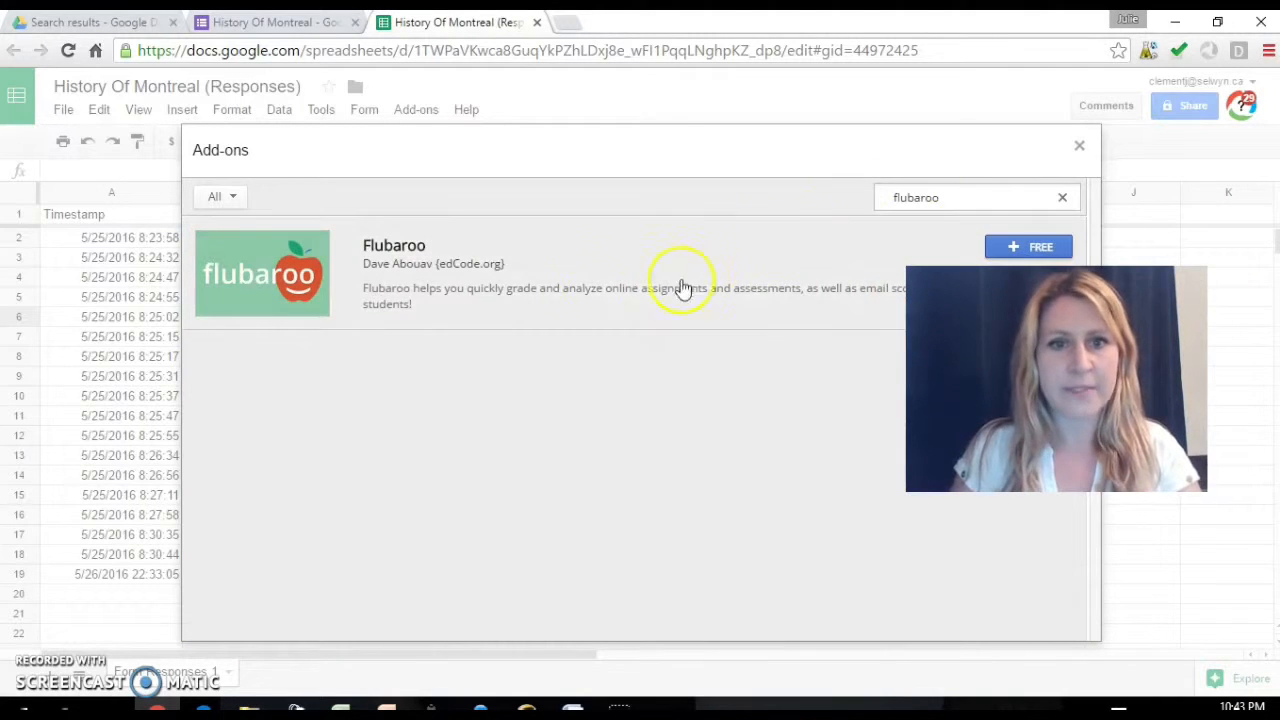
Install the free Flubaroo add-on and allow all the permissions it requests.
{"action": "left_click", "coordinate": [1027, 248]}
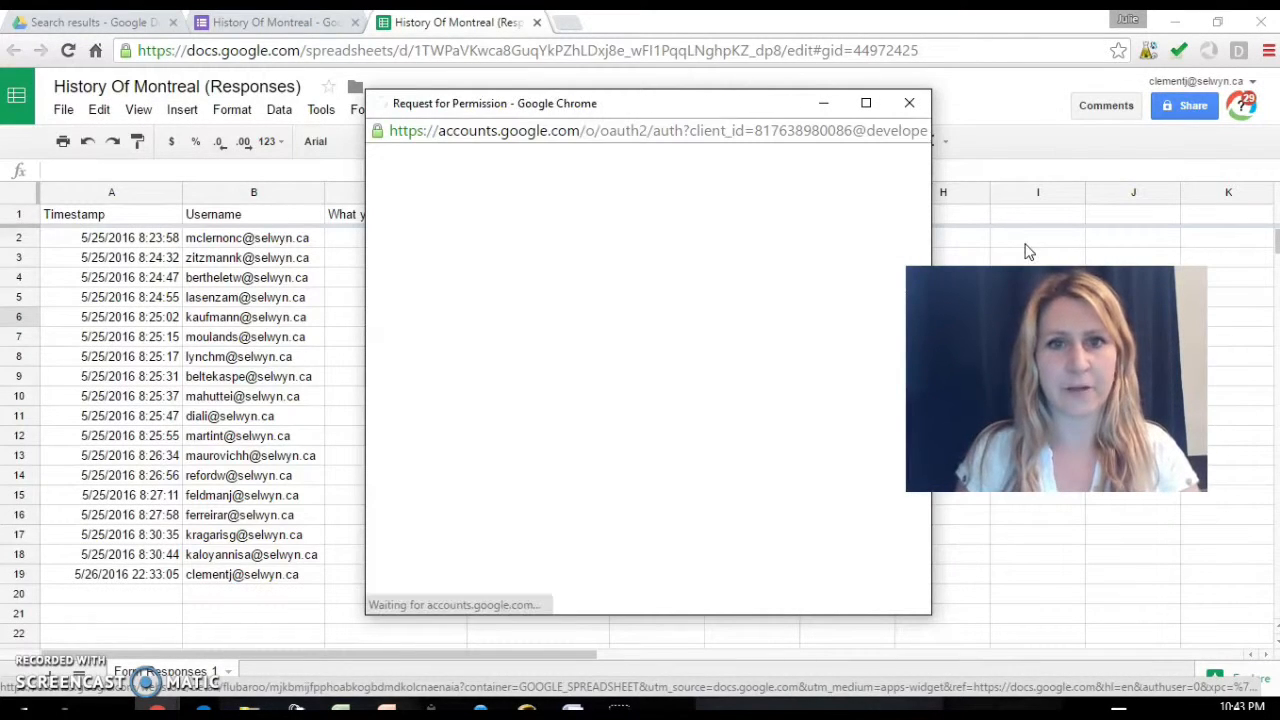
{"action": "left_click", "coordinate": [838, 237]}
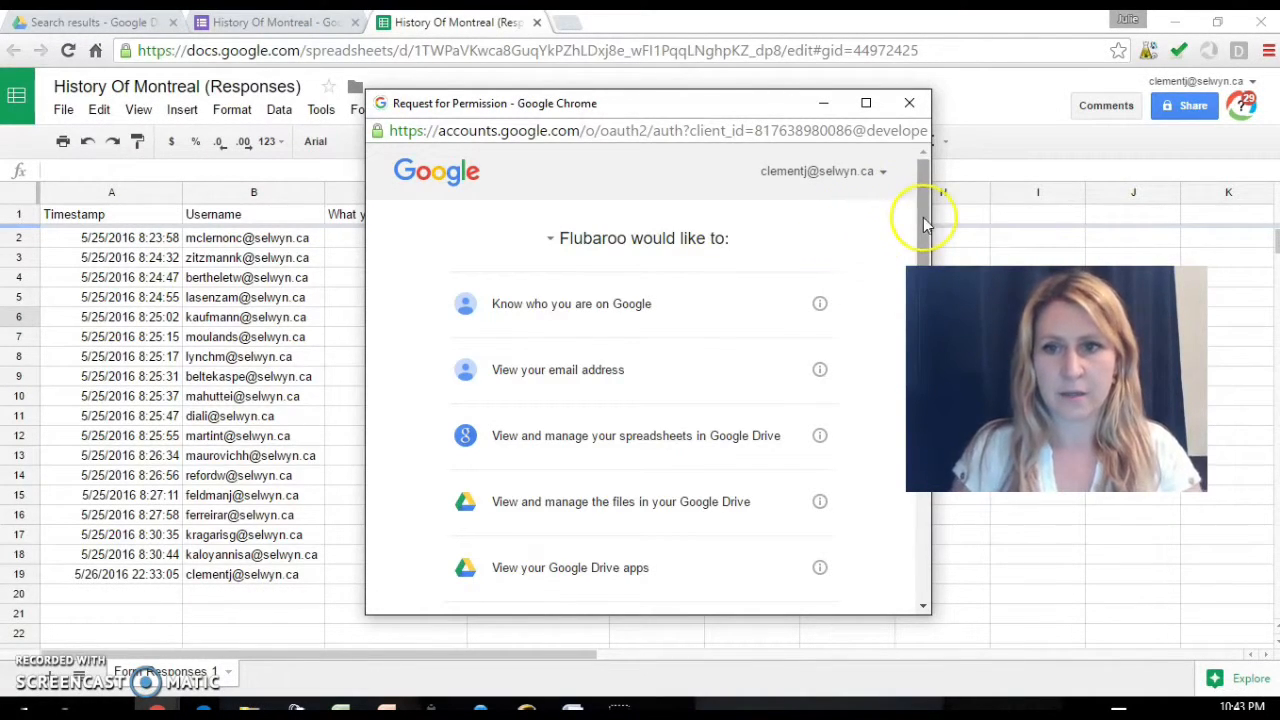
{"action": "left_click_drag", "start_coordinate": [924, 224], "coordinate": [906, 446]}
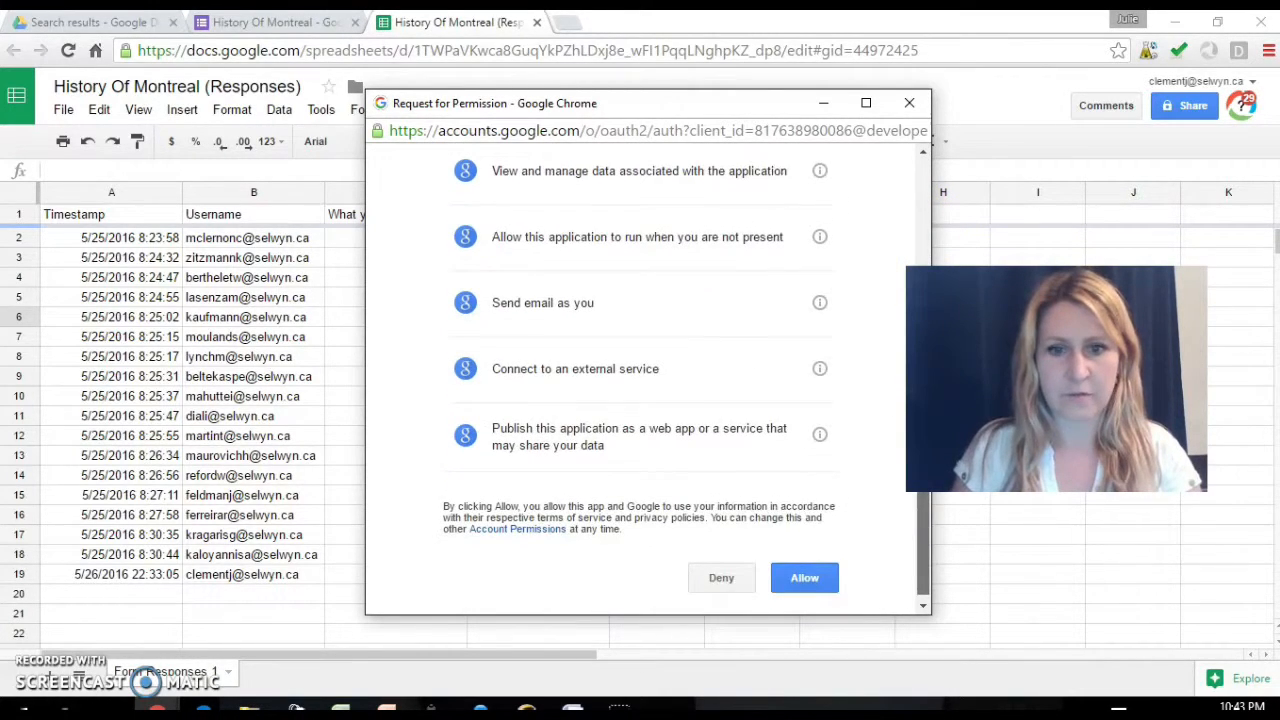
{"action": "left_click", "coordinate": [806, 571]}
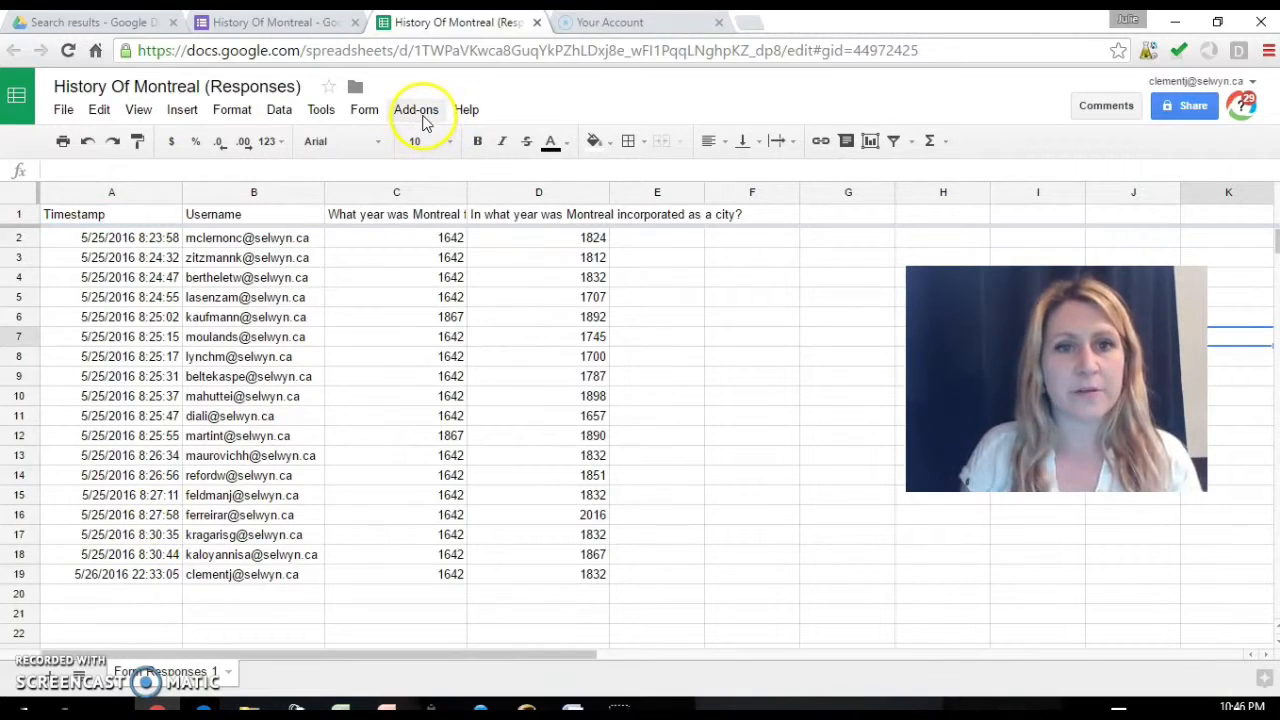
Start grading the assignment with Flubaroo, keeping Username as Identifies Student and both Montreal questions on Normal Grading at 1 point each.
{"action": "left_click", "coordinate": [423, 123]}
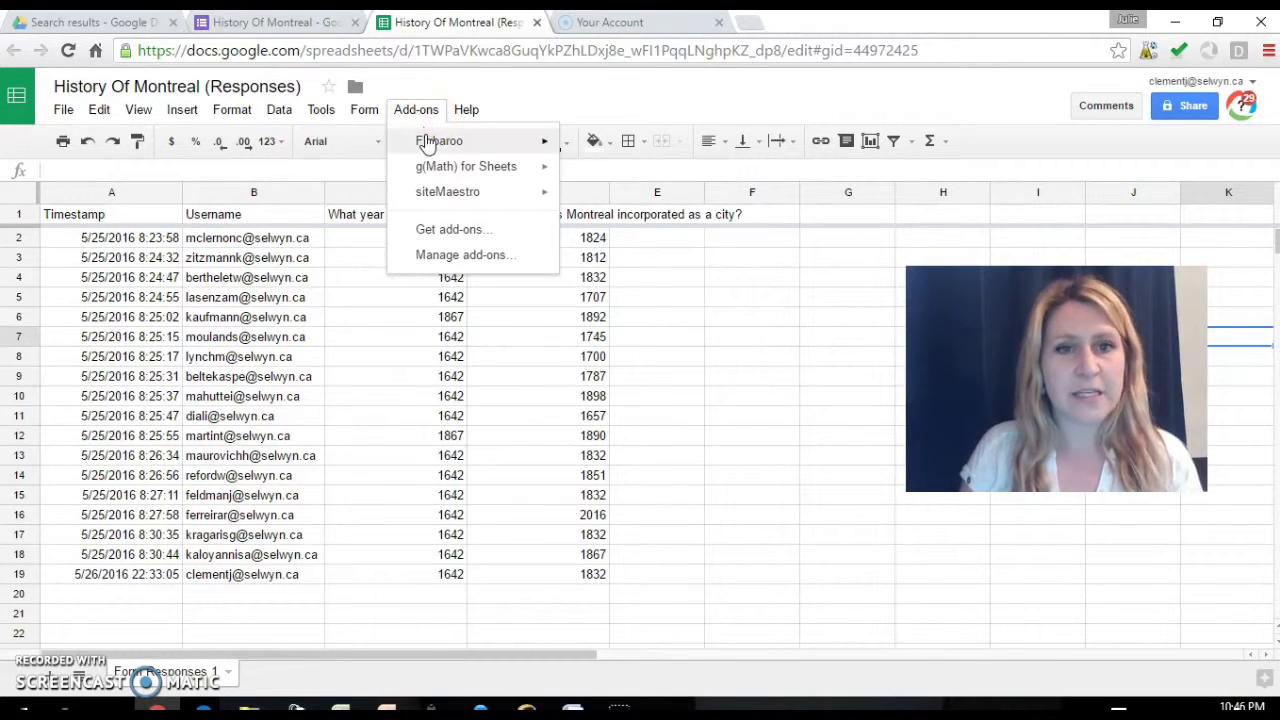
{"action": "mouse_move", "coordinate": [437, 150]}
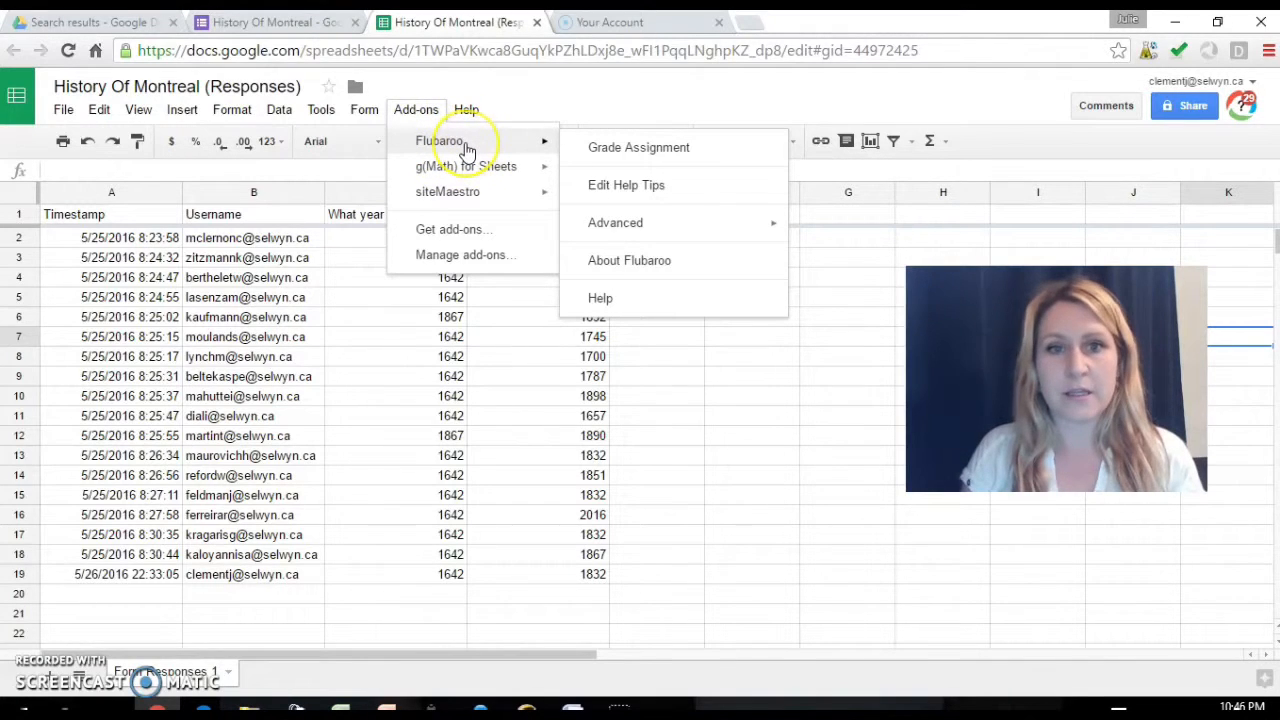
{"action": "left_click", "coordinate": [620, 150]}
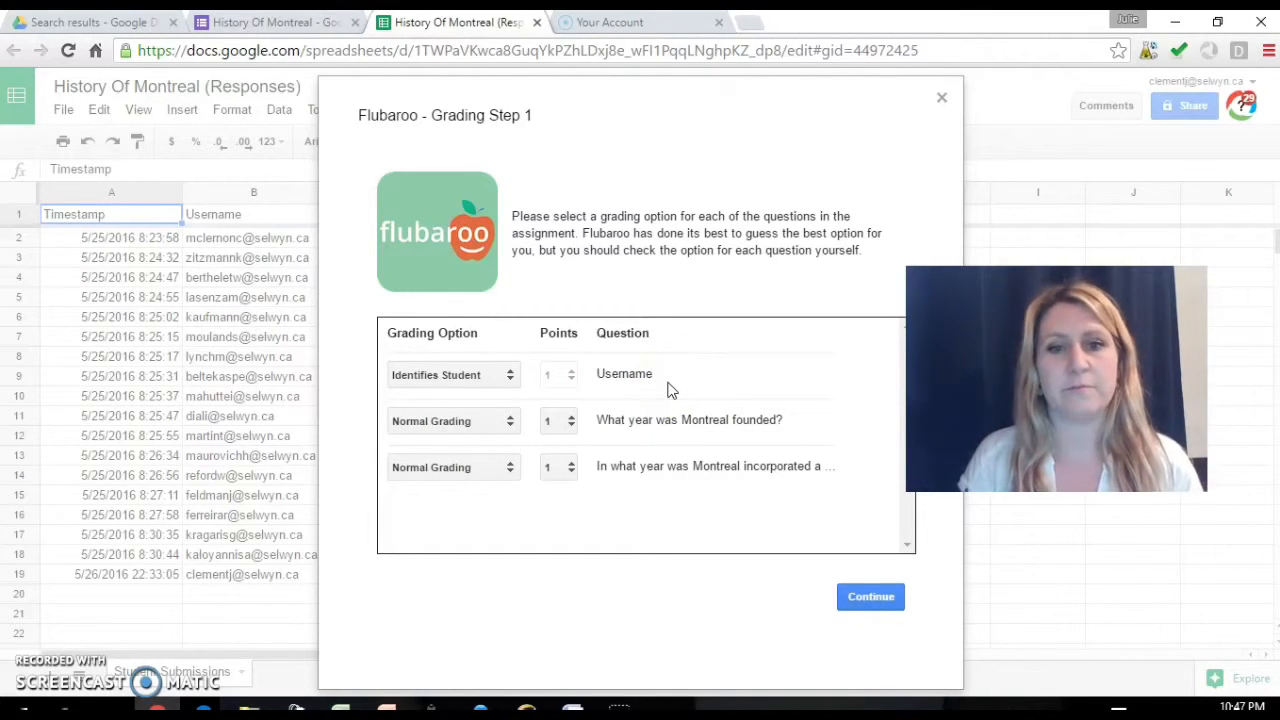
{"action": "left_click", "coordinate": [510, 380]}
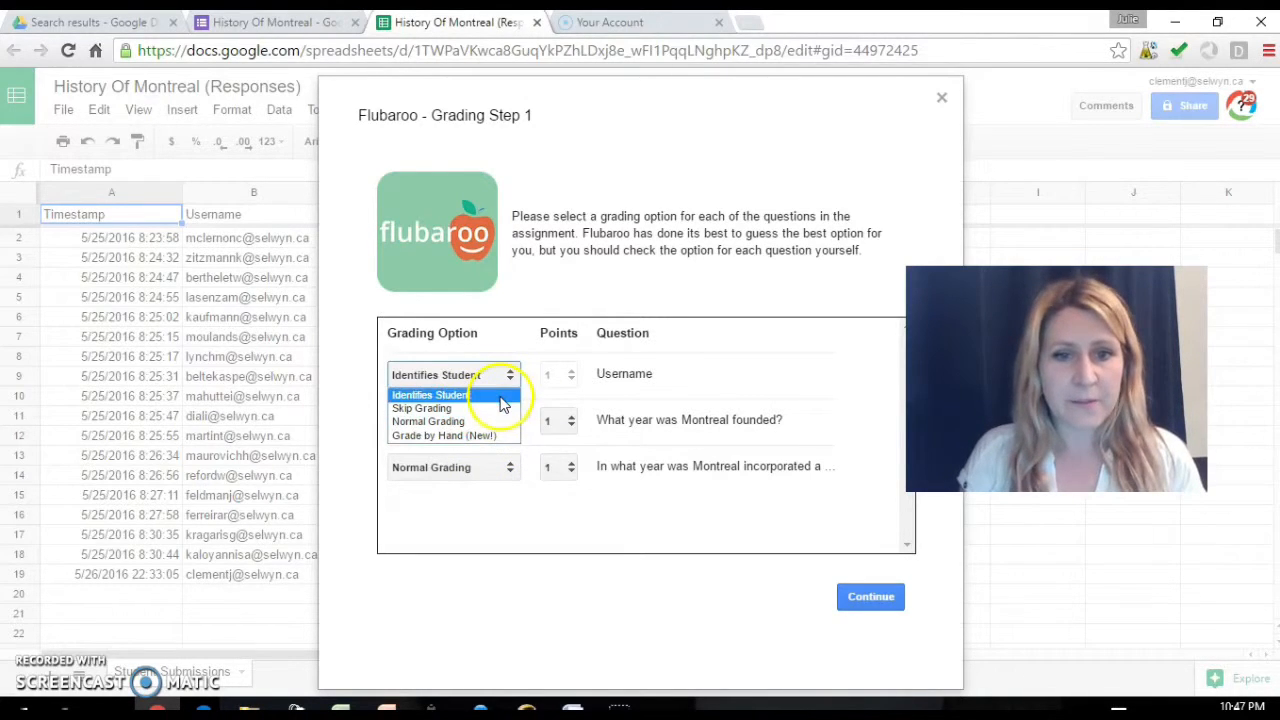
{"action": "left_click", "coordinate": [503, 399]}
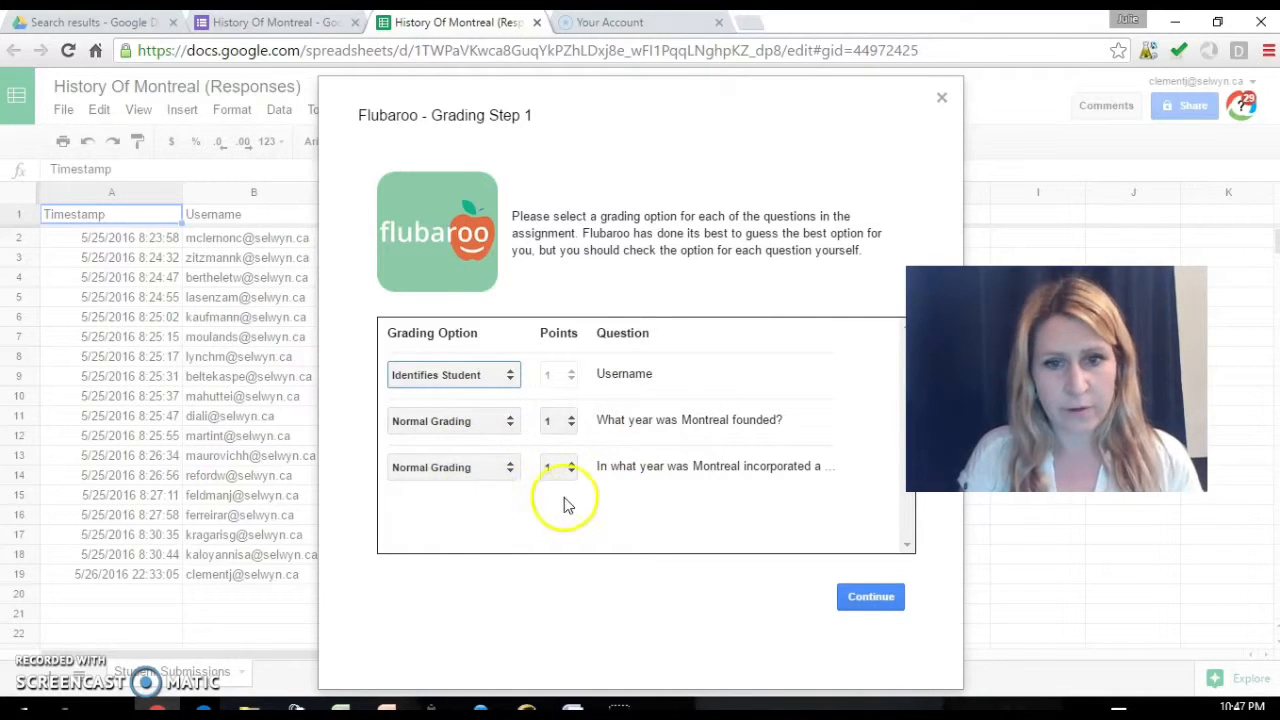
{"action": "left_click", "coordinate": [882, 606]}
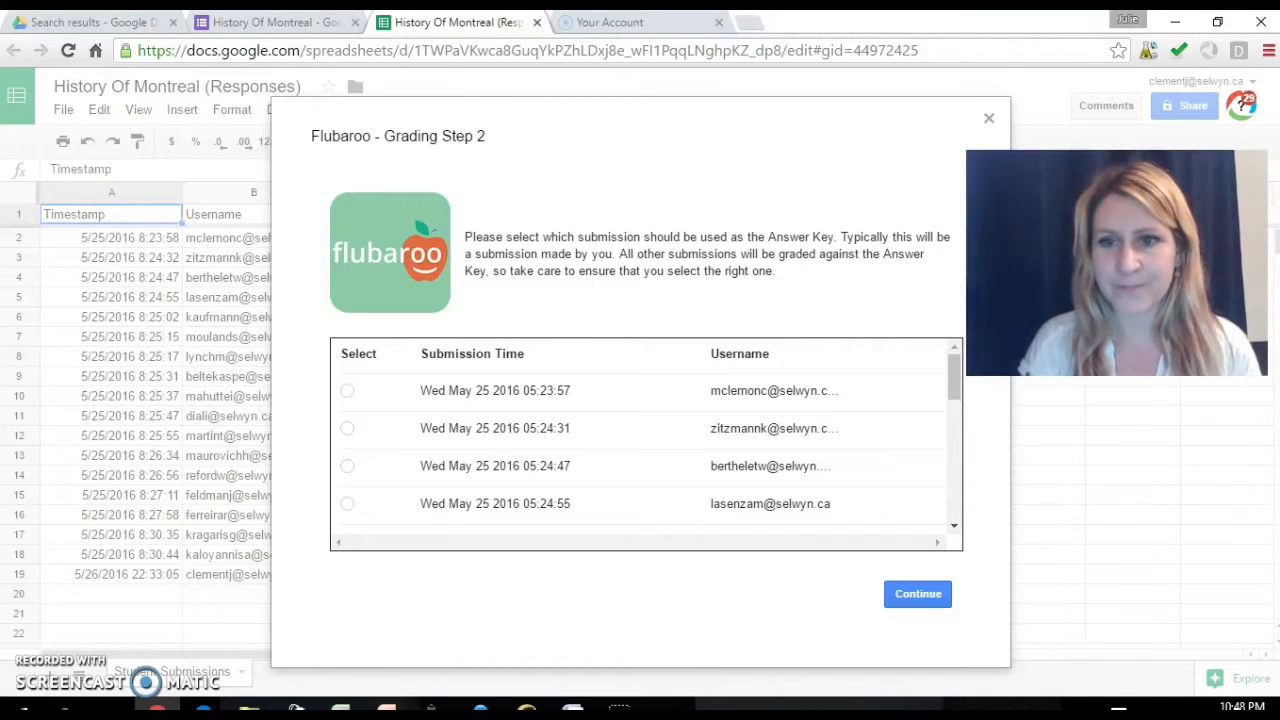
Grade all submissions using the Thu May 26 2016 19:33:05 submission as the answer key, and dismiss the completion notice.
{"action": "left_click_drag", "start_coordinate": [957, 366], "coordinate": [957, 503]}
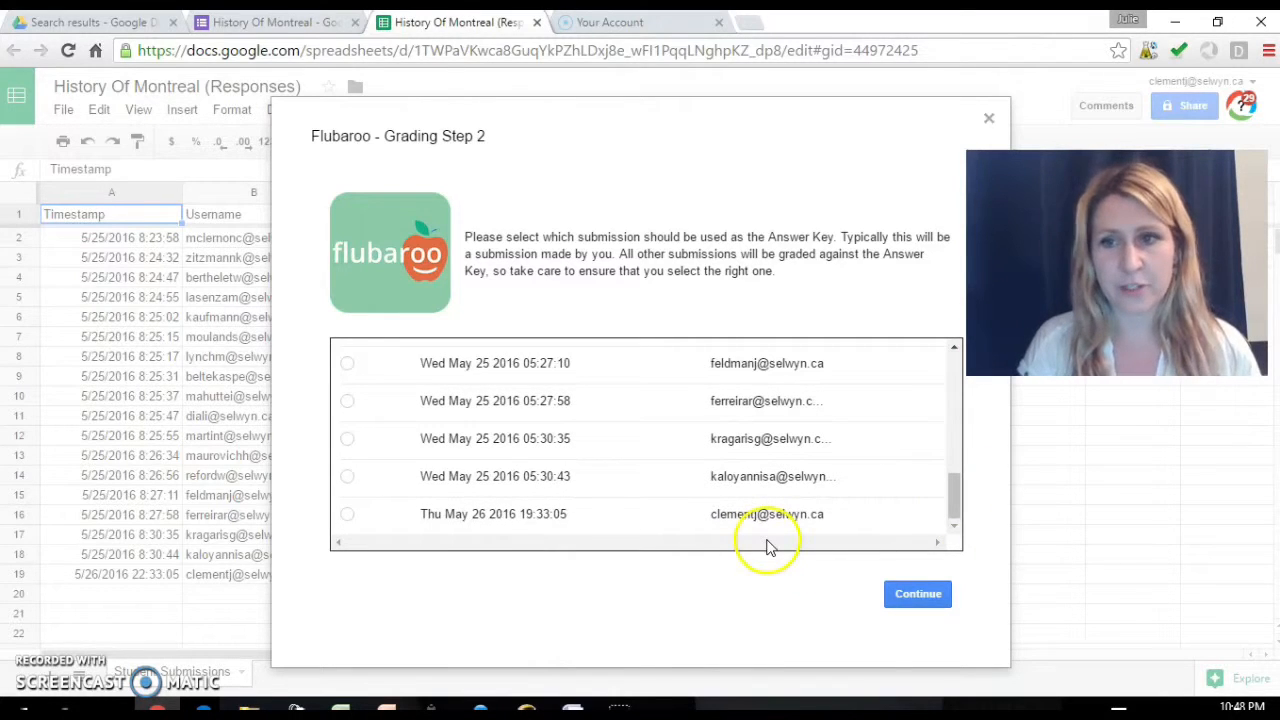
{"action": "left_click", "coordinate": [347, 516]}
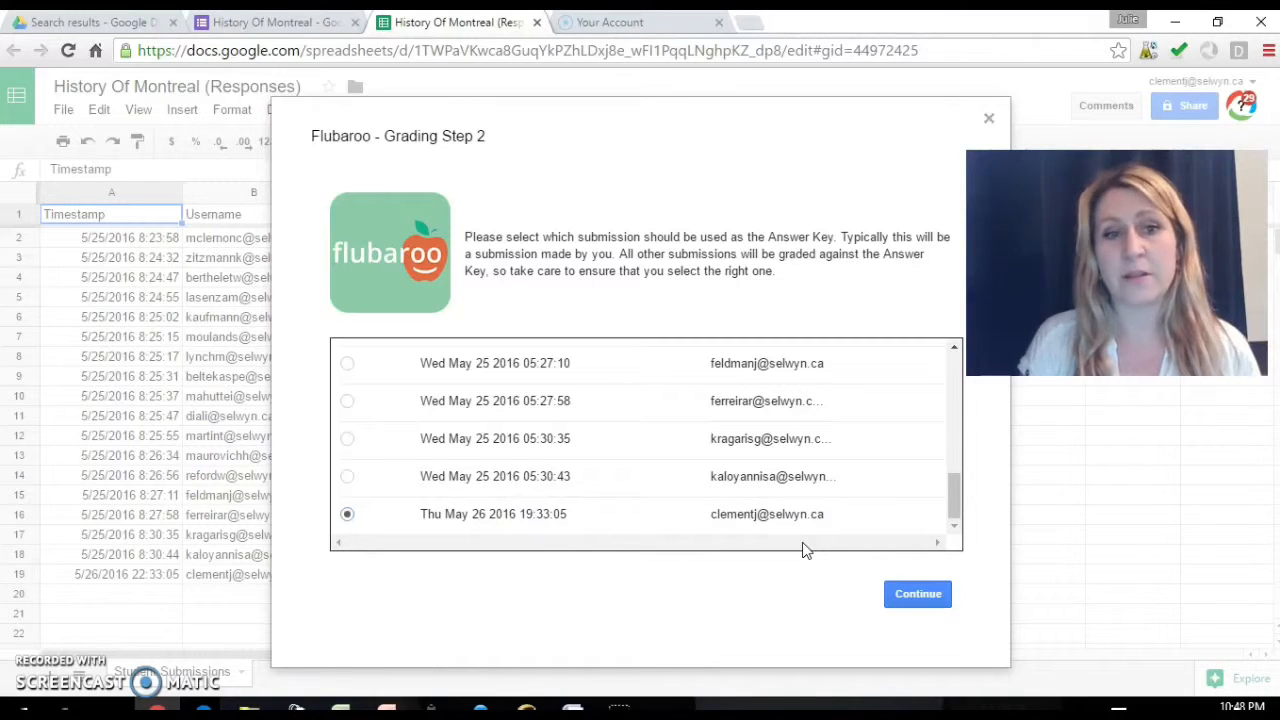
{"action": "left_click", "coordinate": [928, 597]}
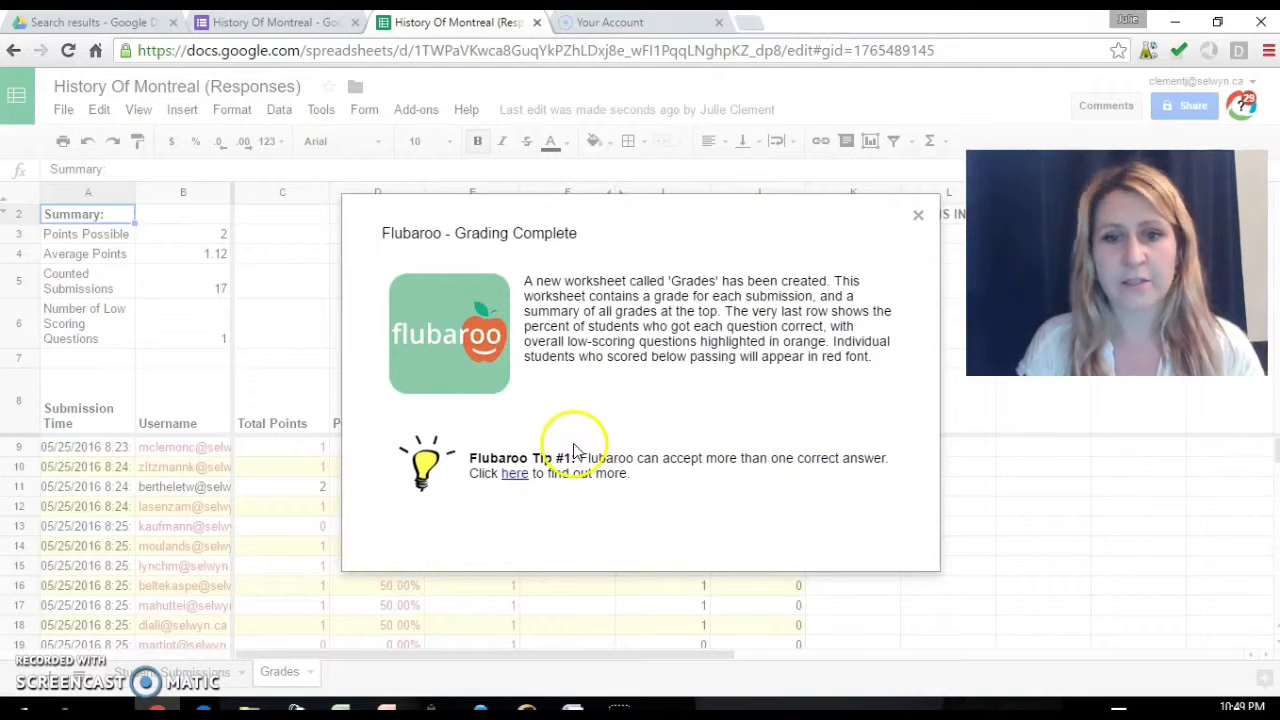
{"action": "left_click", "coordinate": [918, 215]}
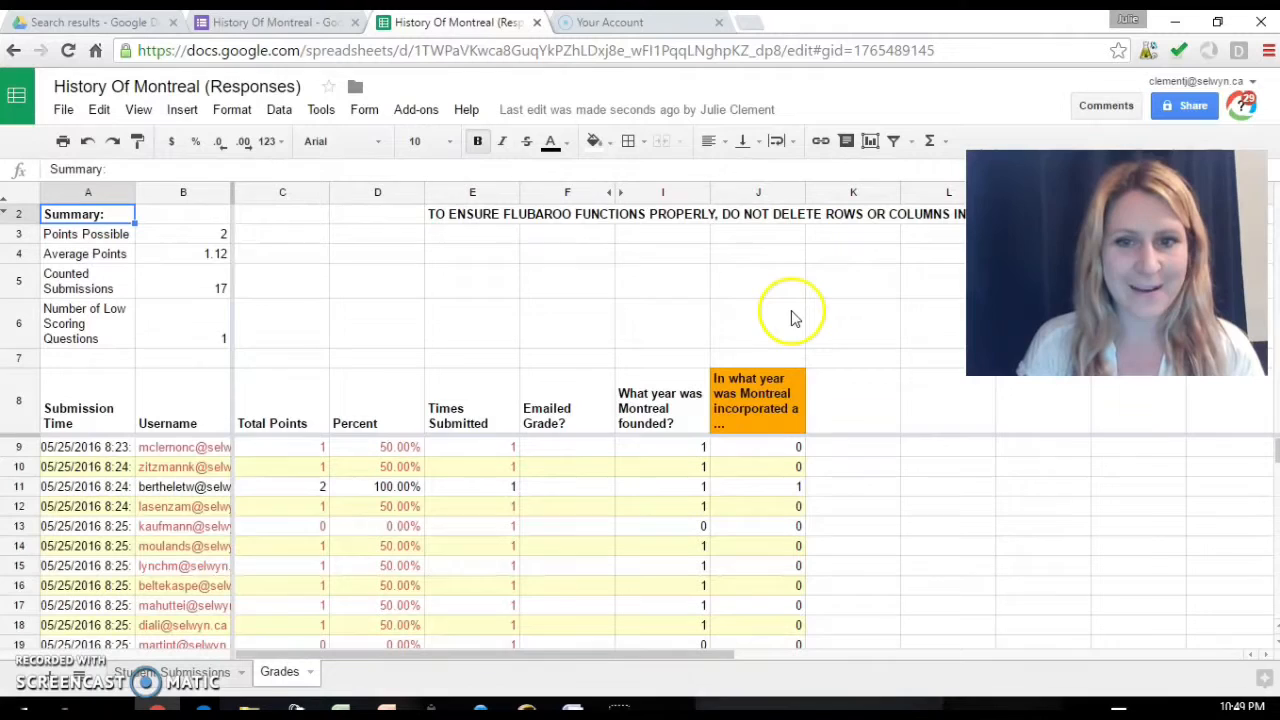
Examine the first student's total points, percent and per-question scores in the Grades sheet.
{"action": "left_click", "coordinate": [690, 318]}
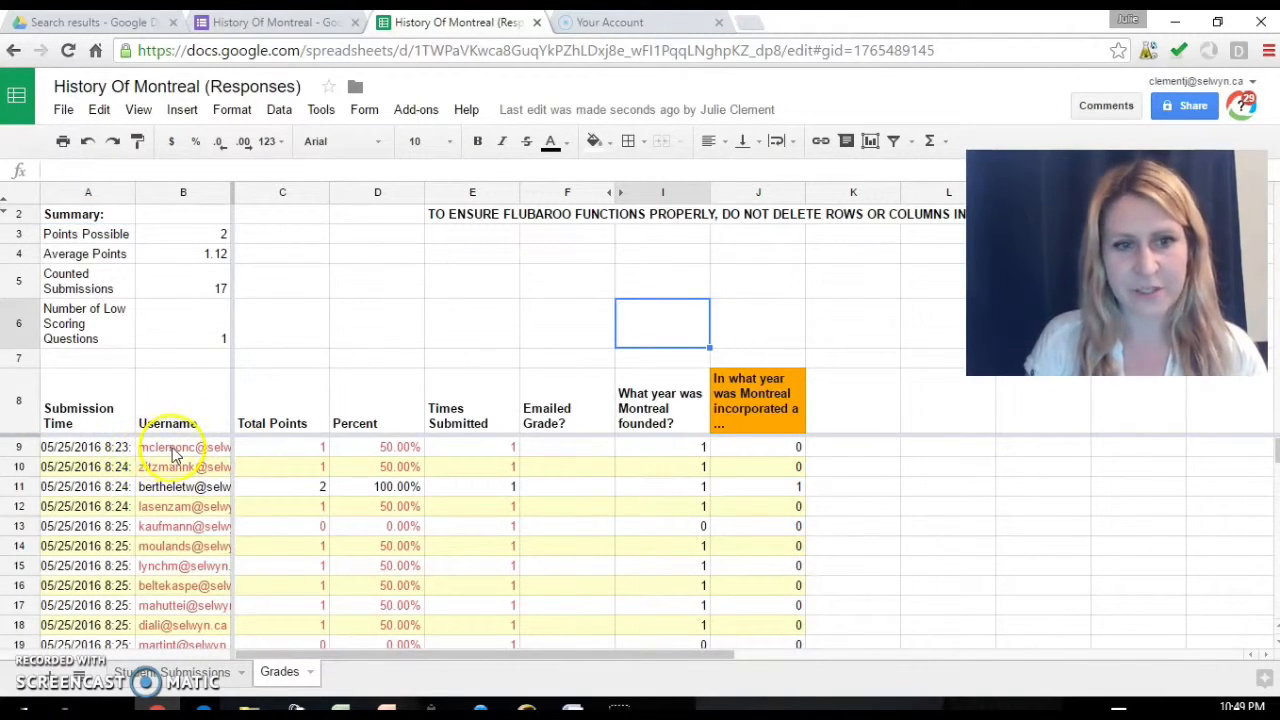
{"action": "left_click", "coordinate": [305, 450]}
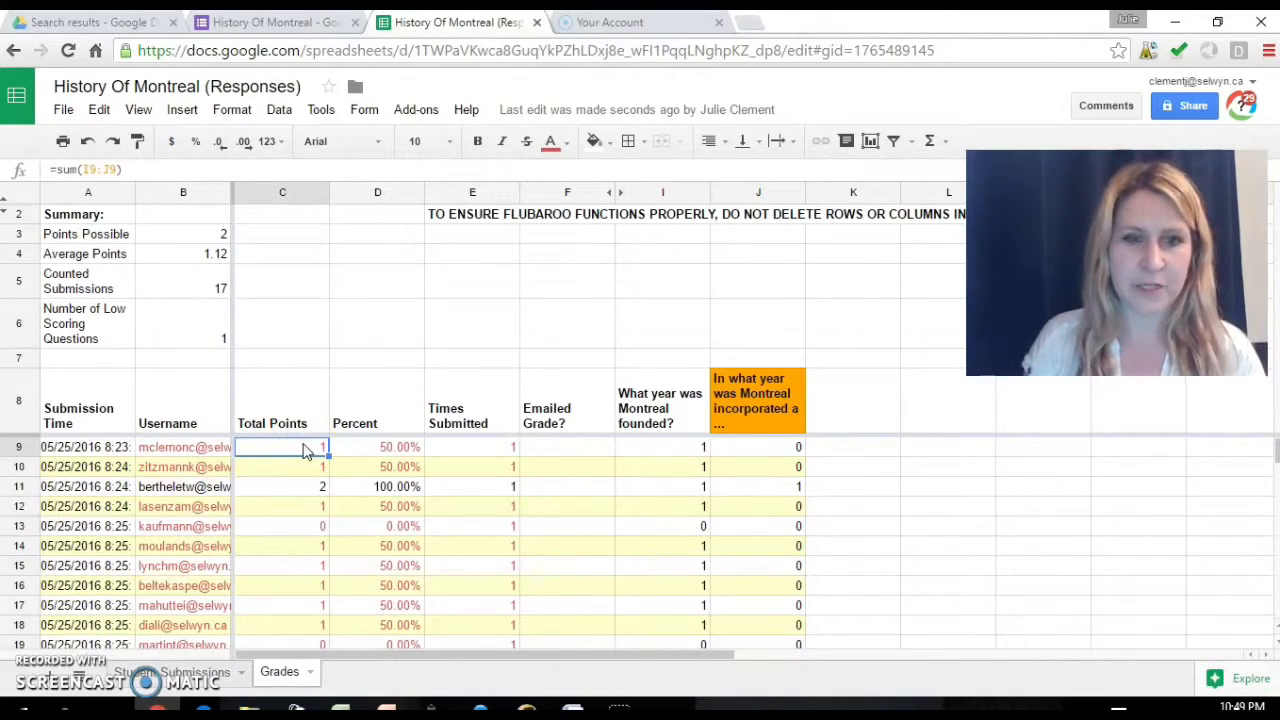
{"action": "key", "text": "Right"}
{"action": "key", "text": "Right"}
{"action": "key", "text": "Right"}
{"action": "key", "text": "Right"}
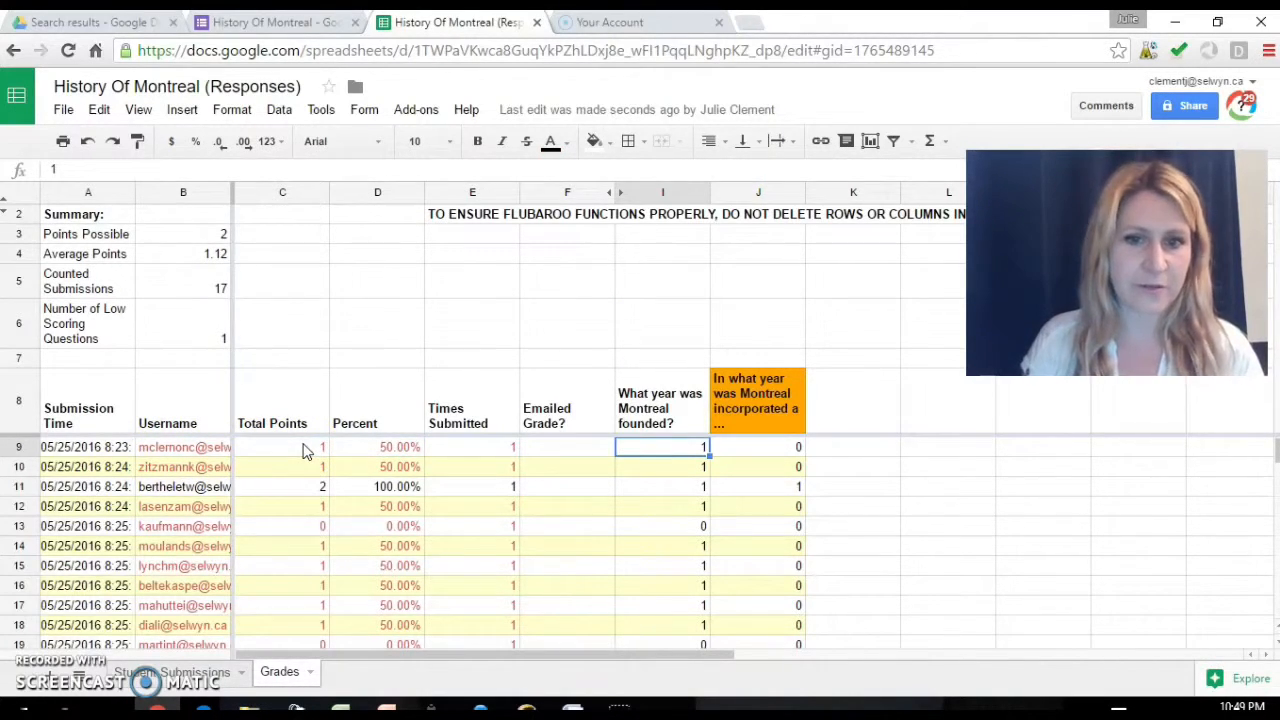
{"action": "key", "text": "Right"}
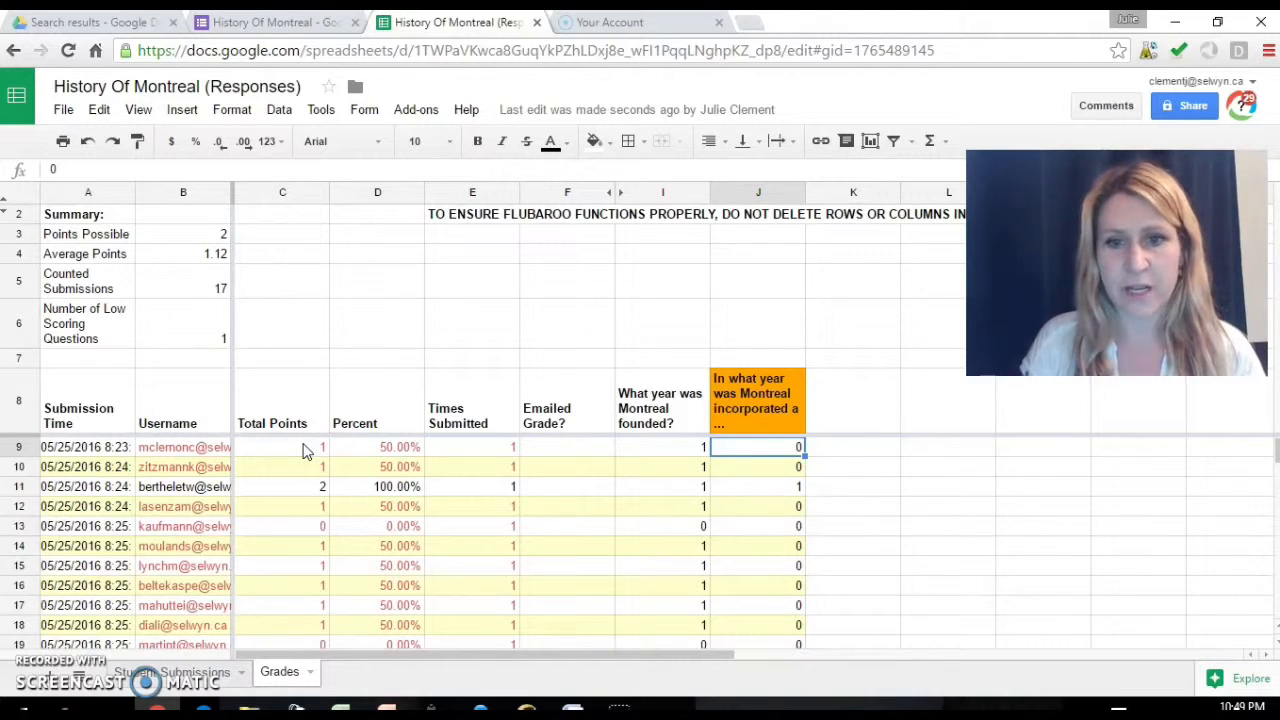
Review the remaining students' scores for the founding-year question down to the percent-correct row beneath the list.
{"action": "key", "text": "Down"}
{"action": "key", "text": "Left"}
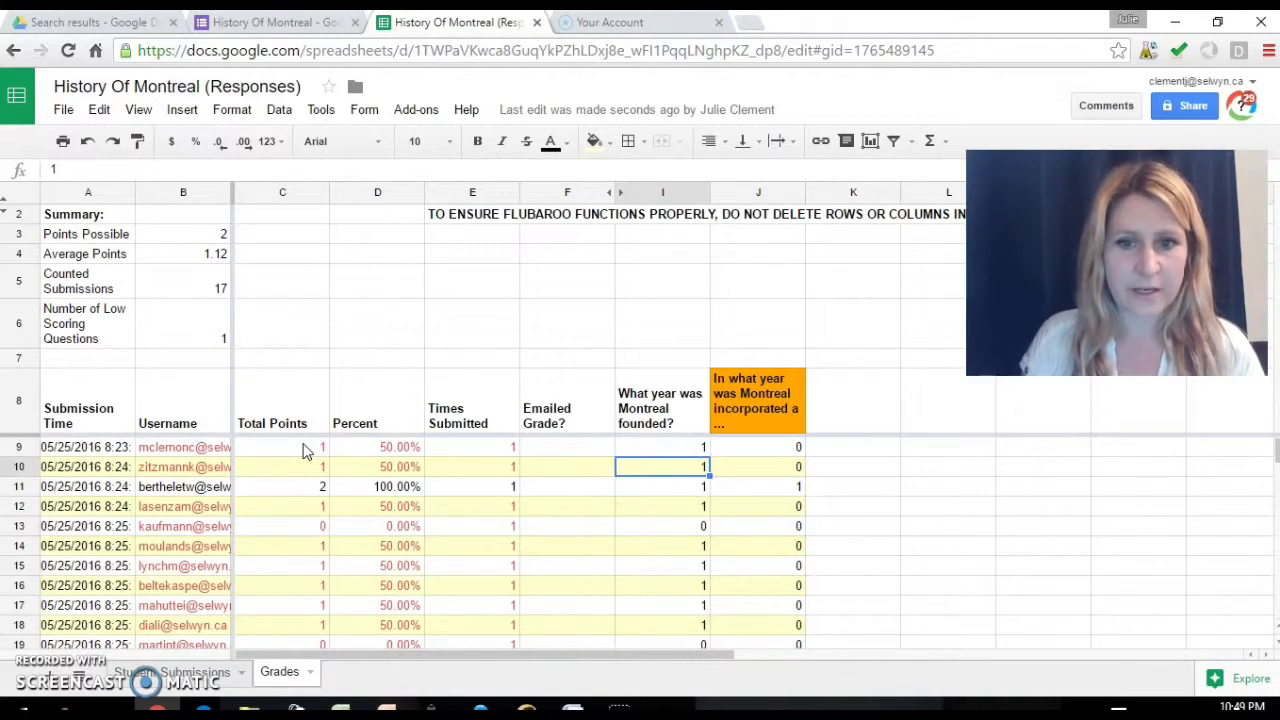
{"action": "key", "text": "Down"}
{"action": "key", "text": "Down"}
{"action": "key", "text": "Down"}
{"action": "key", "text": "Down"}
{"action": "key", "text": "Down"}
{"action": "key", "text": "Down"}
{"action": "key", "text": "Down"}
{"action": "key", "text": "Down"}
{"action": "key", "text": "Down"}
{"action": "key", "text": "Down"}
{"action": "key", "text": "Down"}
{"action": "key", "text": "Down"}
{"action": "key", "text": "Down"}
{"action": "key", "text": "Down"}
{"action": "key", "text": "Down"}
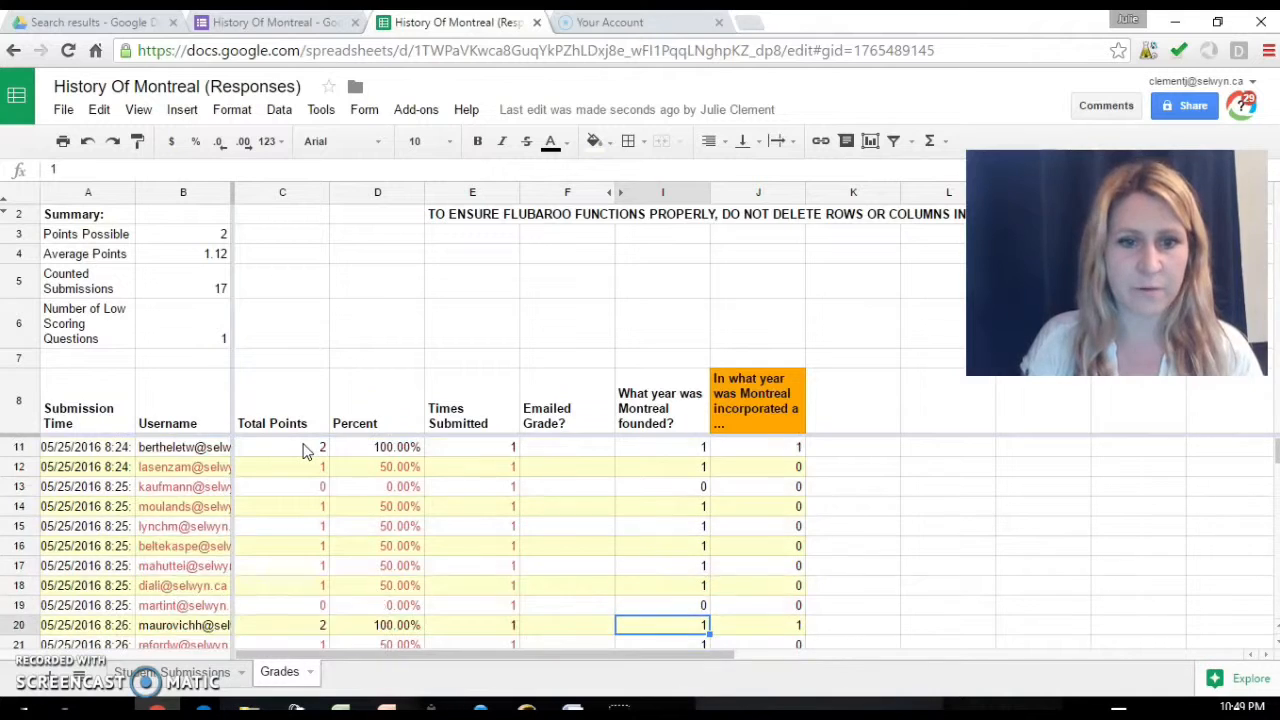
{"action": "key", "text": "Down"}
{"action": "key", "text": "Down"}
{"action": "key", "text": "Down"}
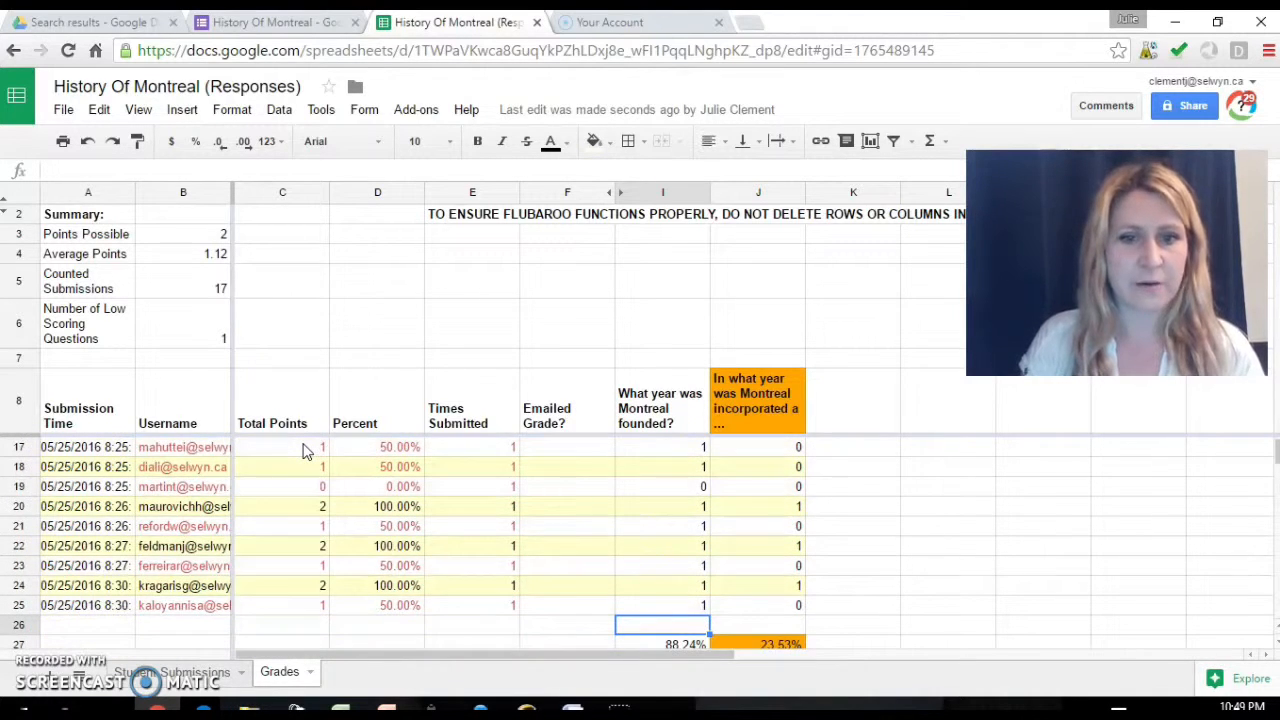
{"action": "key", "text": "Up"}
{"action": "key", "text": "Up"}
{"action": "key", "text": "Up"}
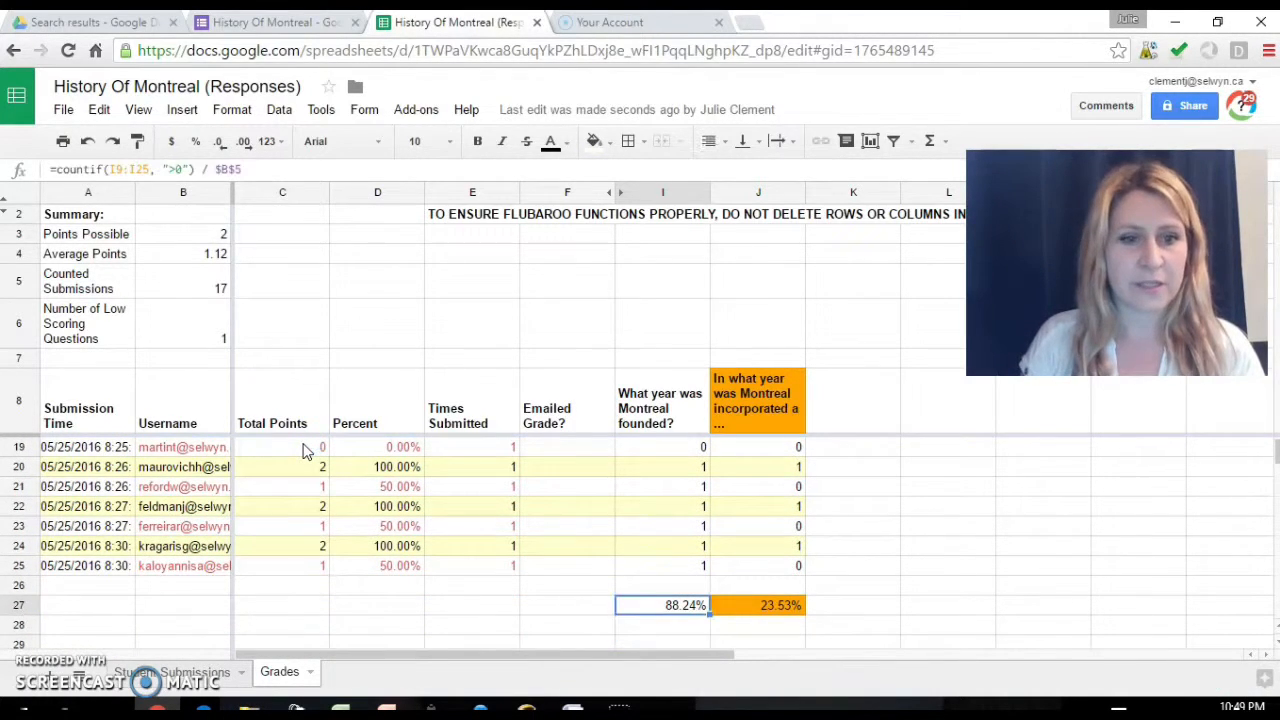